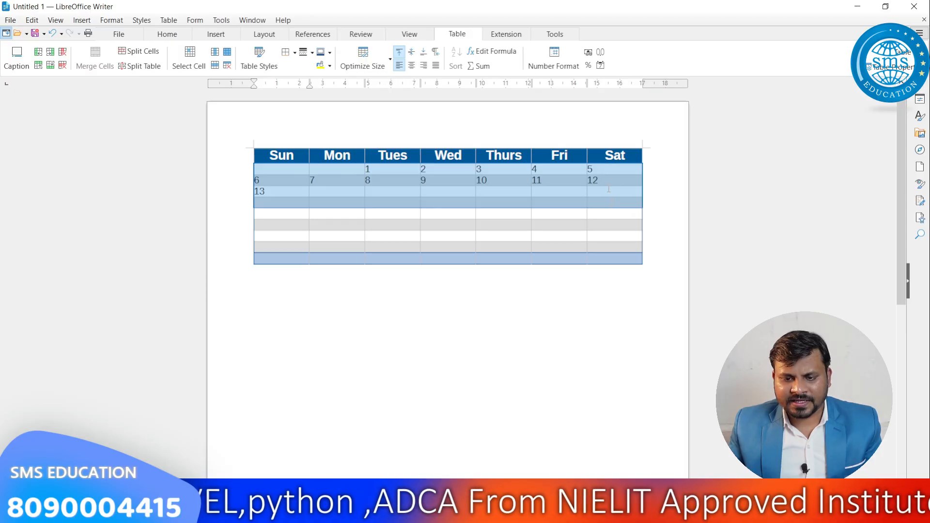
Step: Center the dates in the selected calendar cells horizontally and make the row of dates 6 to 12 much taller
left_click(411, 66)
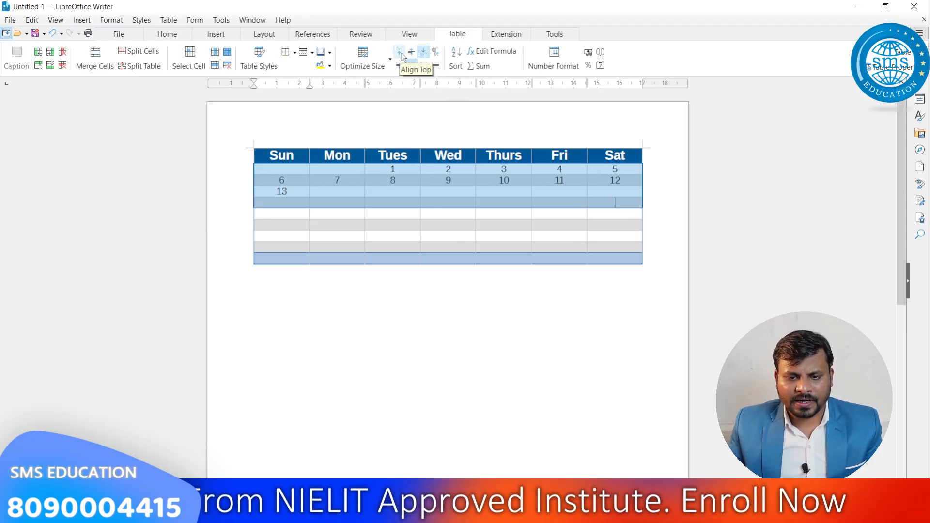
left_click(415, 244)
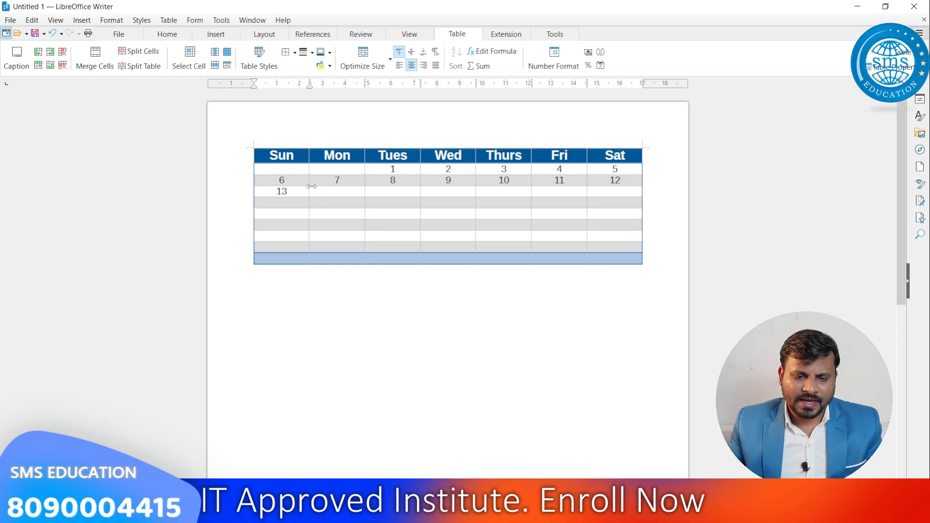
left_click_drag(305, 186, 307, 241)
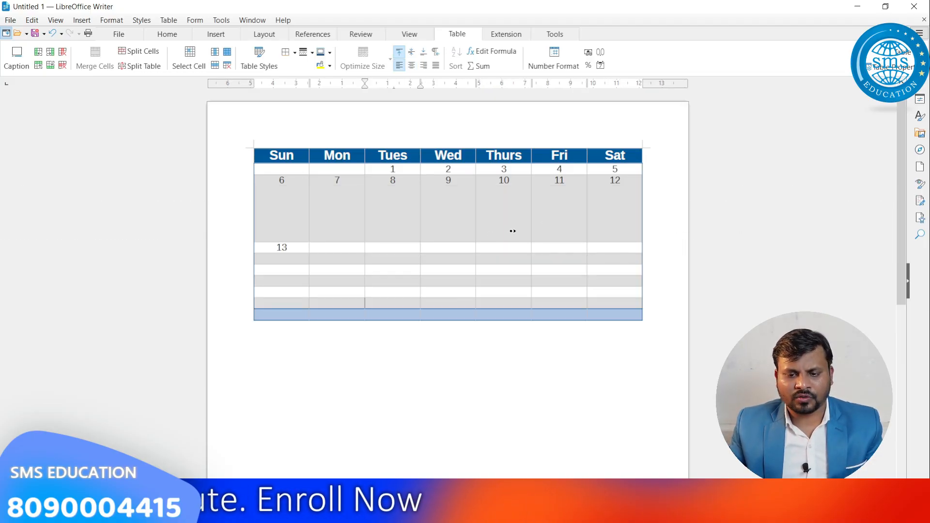
Step: Compare bottom, top and center vertical alignment on the 6 to 12 row, leave it centered, and shrink the row to one line
left_click_drag(614, 189, 285, 206)
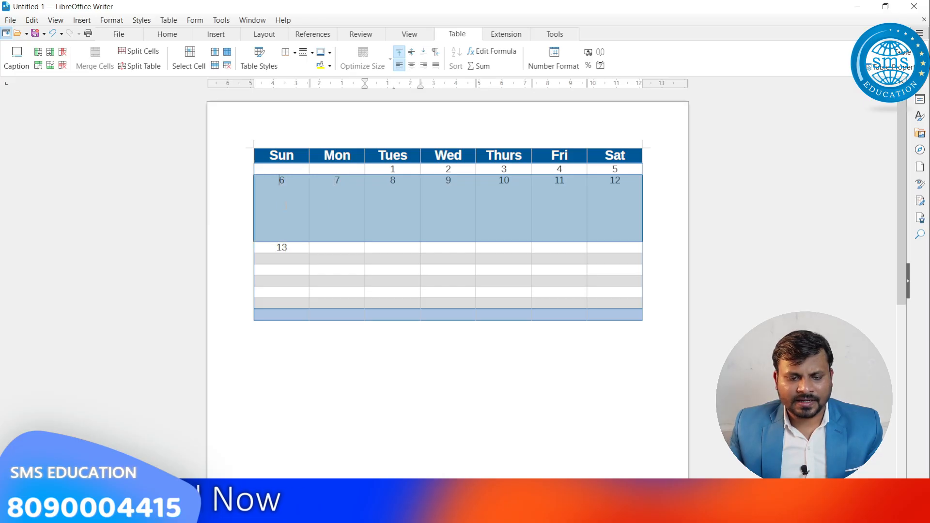
left_click(411, 57)
left_click(427, 57)
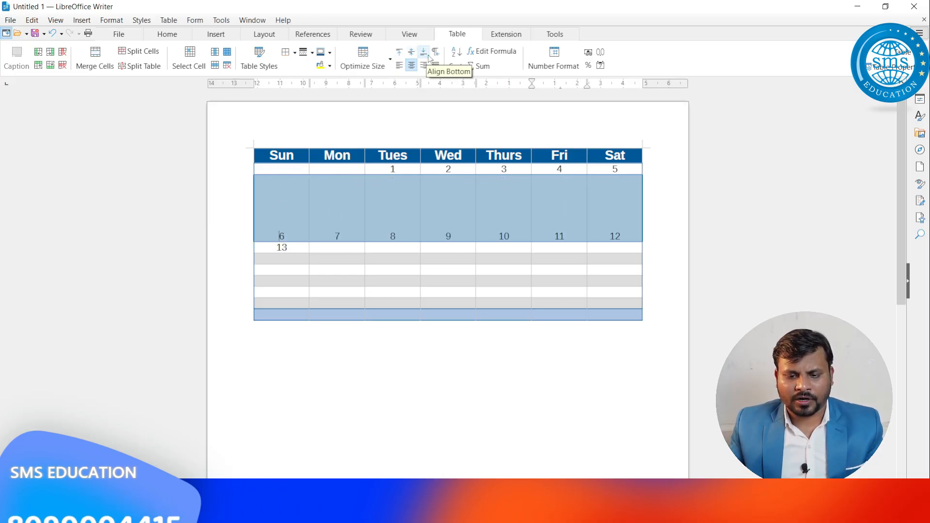
left_click(399, 52)
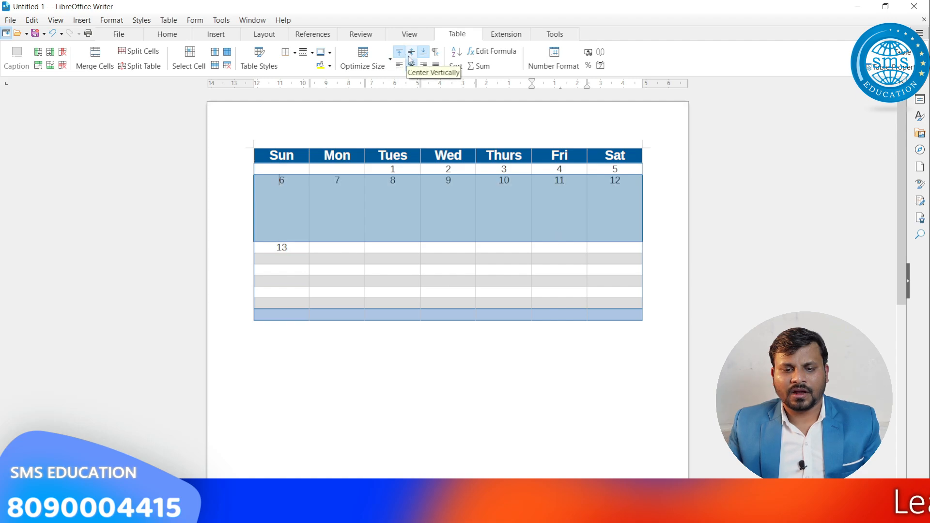
left_click(411, 52)
left_click(424, 53)
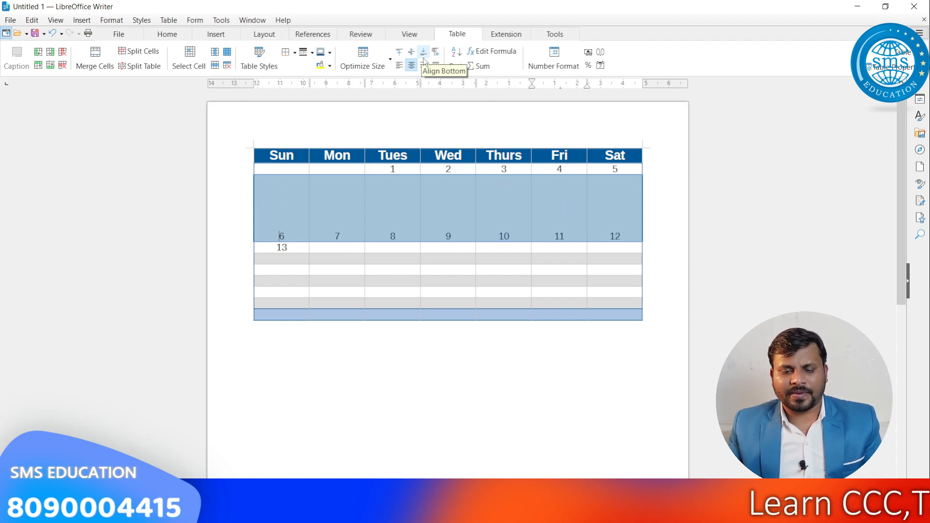
left_click(412, 54)
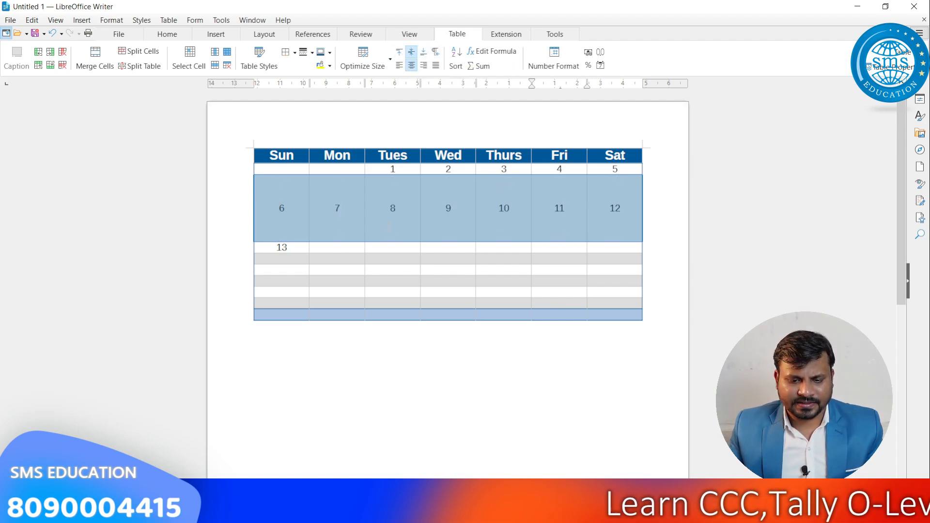
left_click(394, 240)
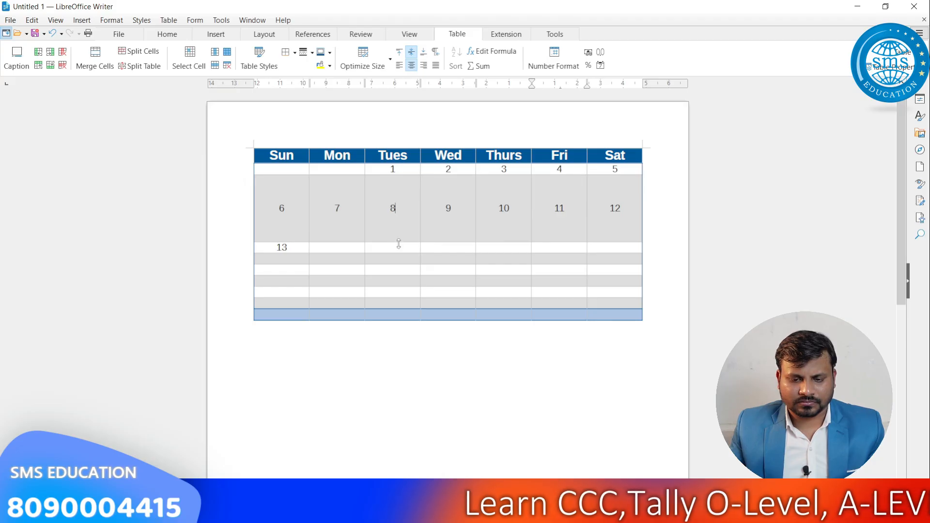
left_click_drag(399, 242, 401, 186)
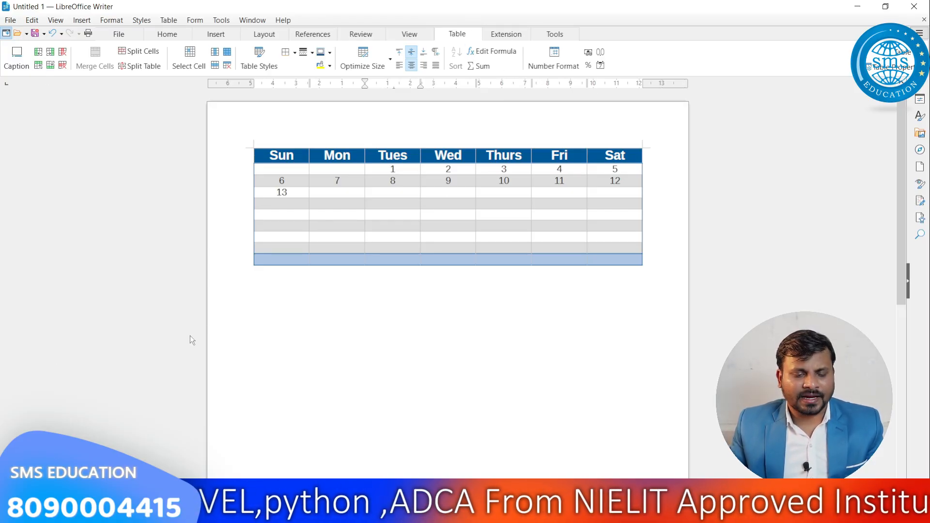
Step: Delete the whole calendar table to leave the document empty
left_click(376, 408)
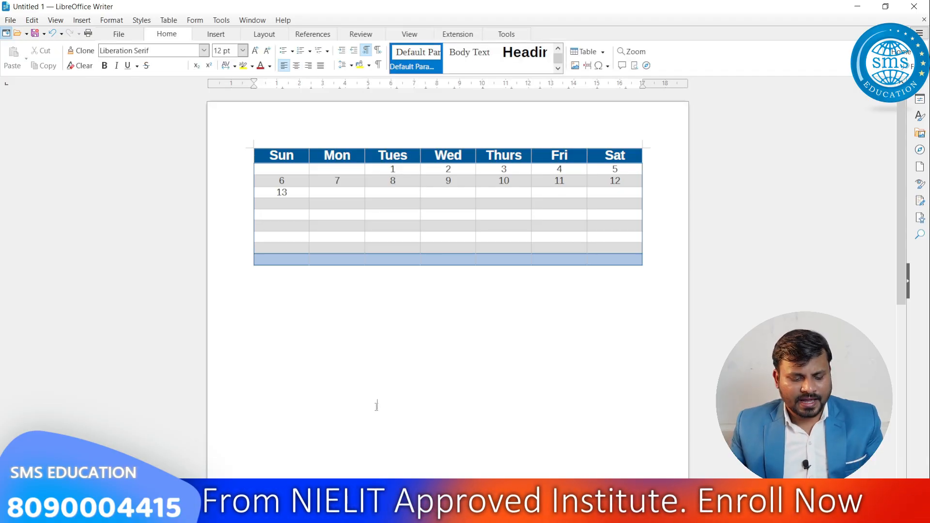
key("ctrl+a")
key("Delete")
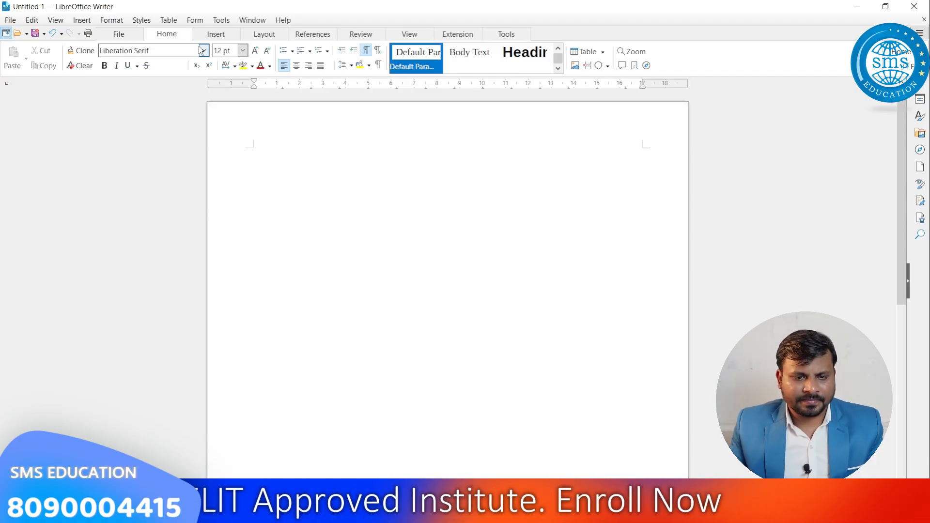
Step: Insert a table with 5 columns and 5 rows using the Default Table Style
left_click(167, 22)
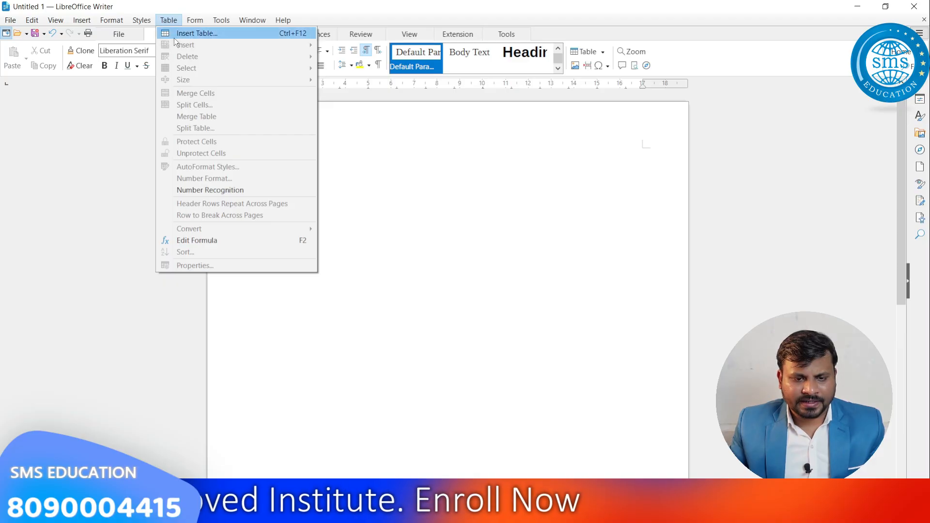
left_click(173, 35)
left_click(445, 165)
left_click(445, 165)
left_click(445, 165)
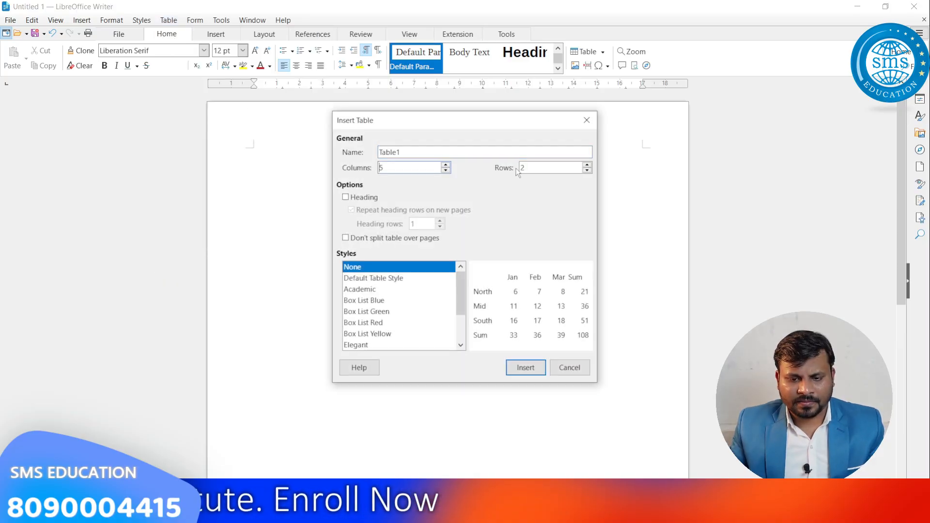
left_click(588, 166)
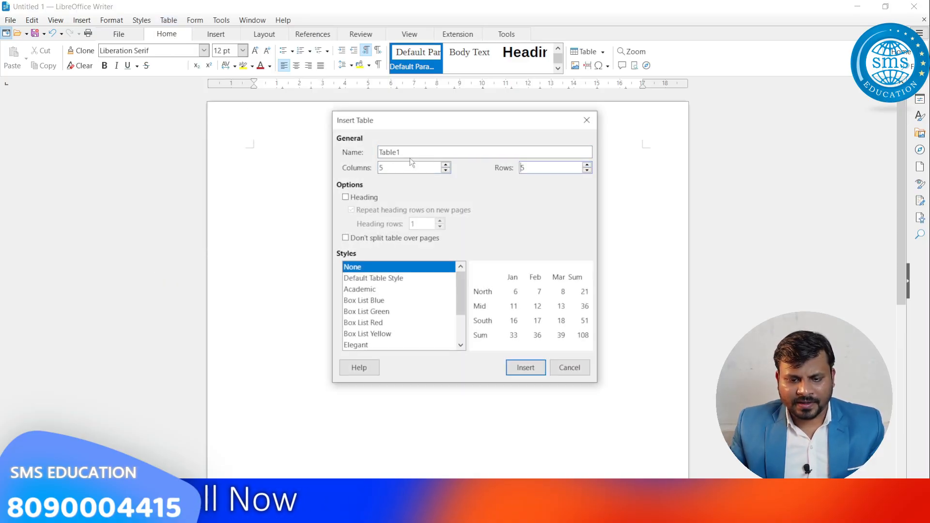
left_click(388, 278)
left_click(523, 368)
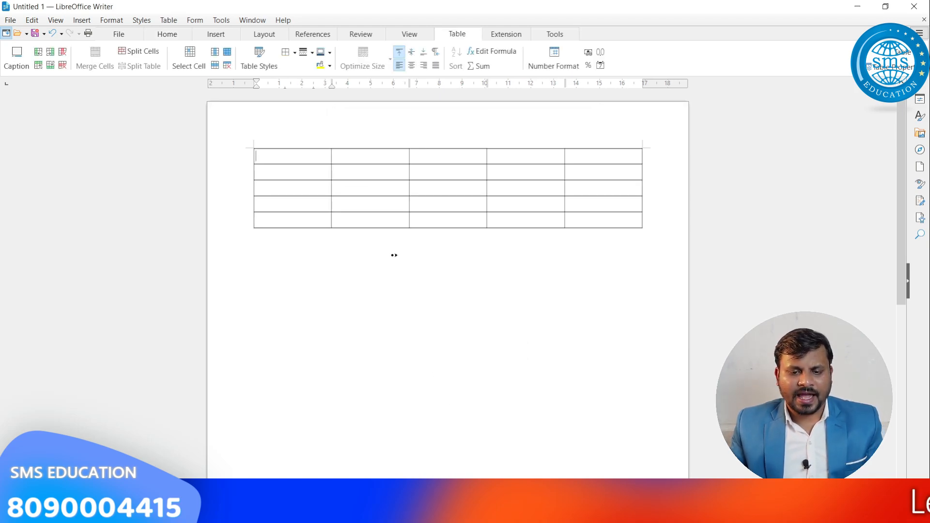
Step: Fill the table with short random placeholder text from the first row's second cell onward, adding a sixth row that starts with Ug
type("jg\thg\tyu\tgyu\tgyugy\tguyg\tyug\tuy\tgiu\thj\tv\thgv\tghc\thgc\thg\tvhj\tbhj\tb\tjhf\tf\tyug\tyu")
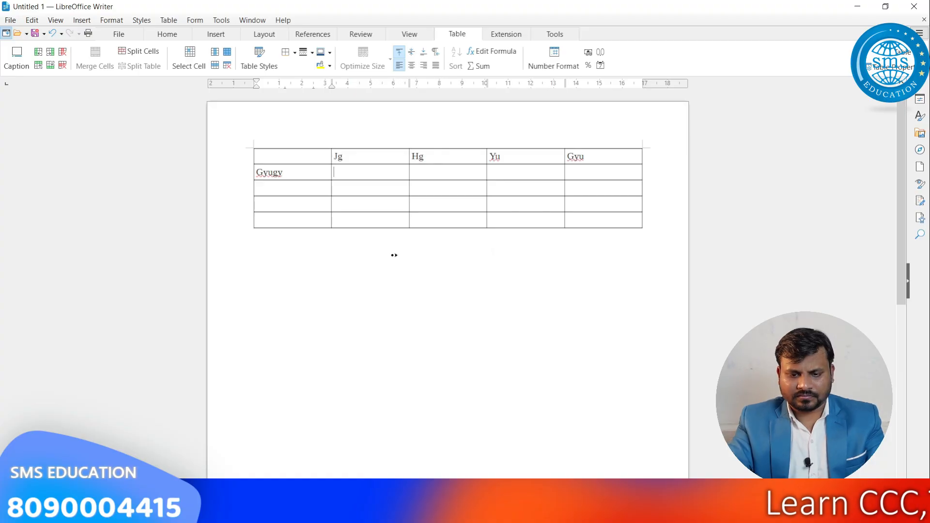
type("\tgiu\thi\tug")
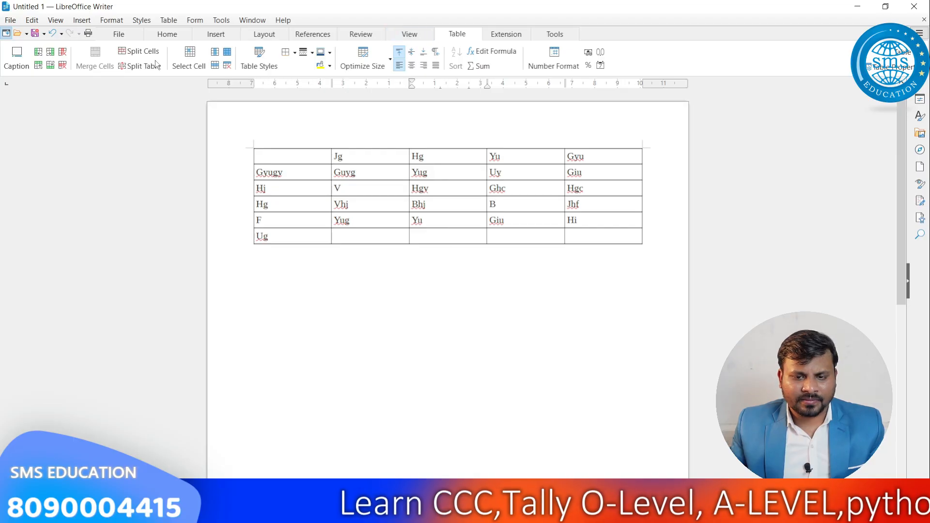
Step: Add the caption My_table_1 above the table, using the Table category and Arabic numbering
left_click(17, 61)
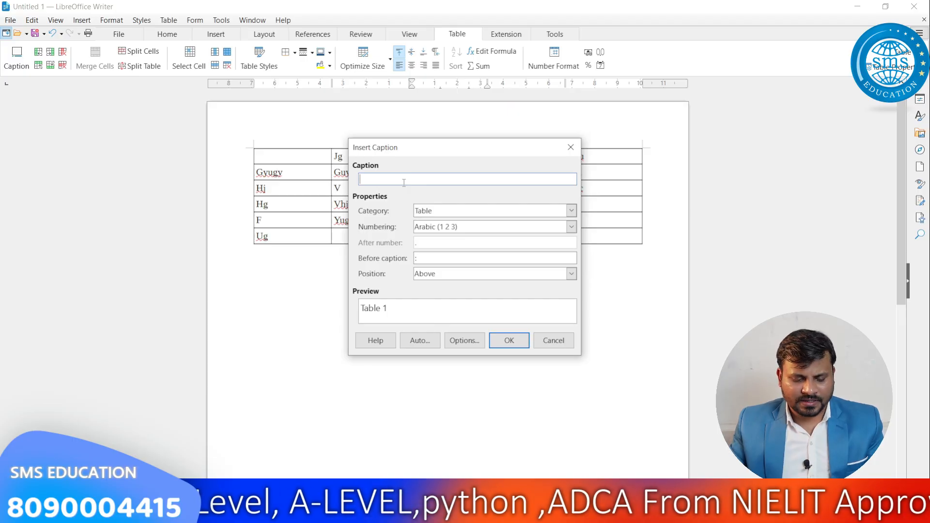
type("My")
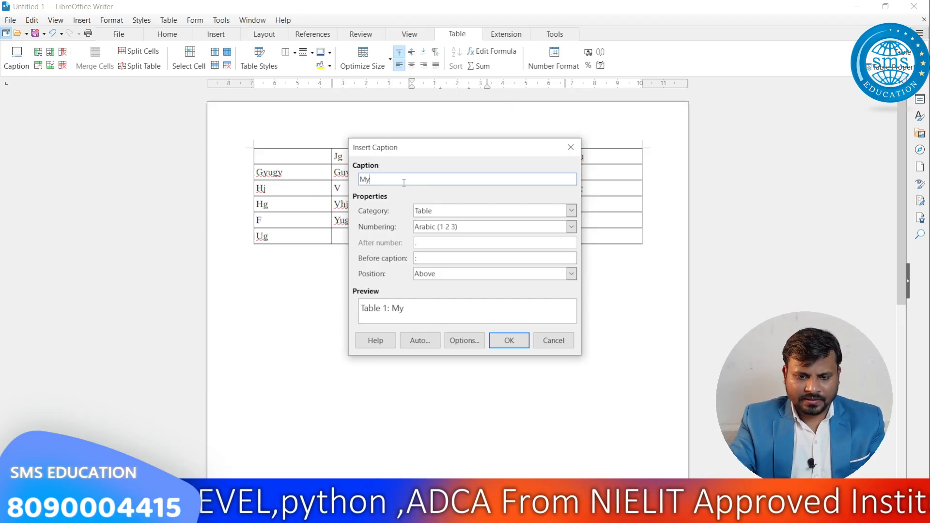
type("_tabl")
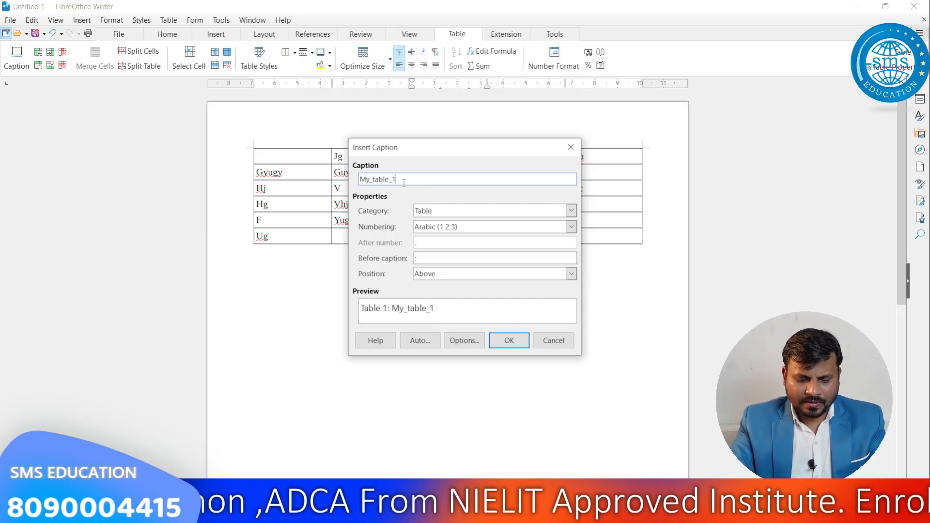
type("e_1")
left_click(506, 340)
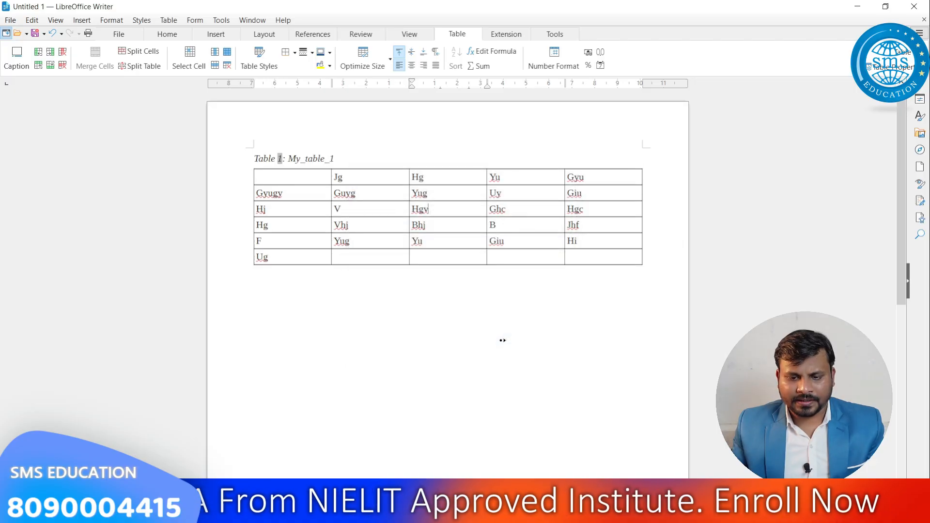
Step: Center the table caption horizontally above the table
left_click(299, 155)
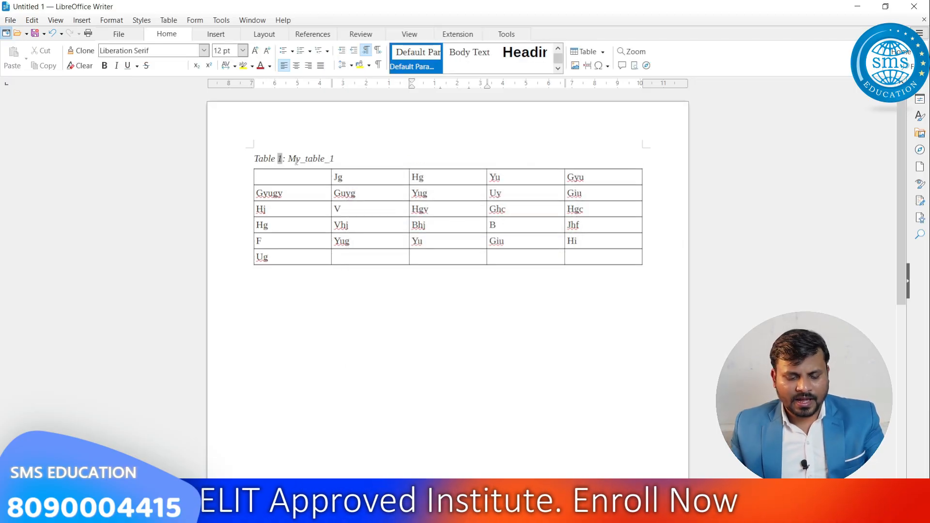
key("ctrl+e")
left_click(440, 289)
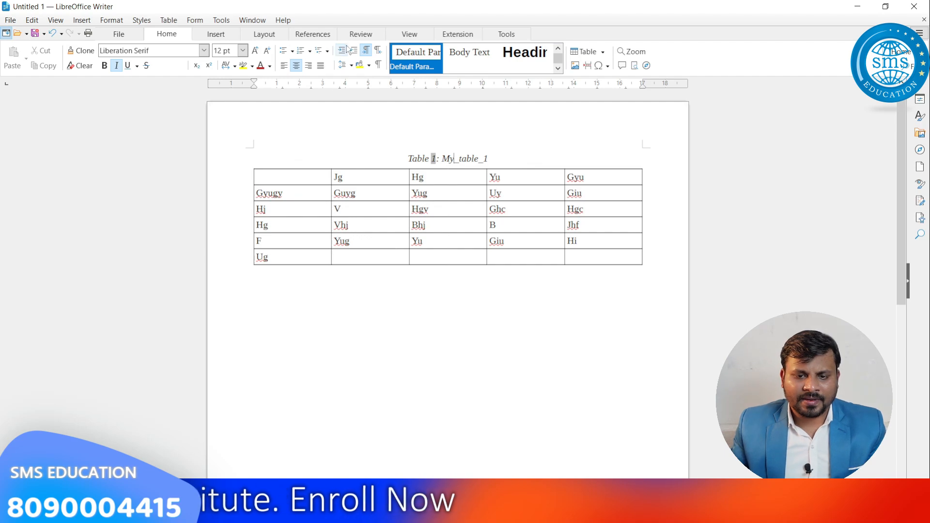
Step: Merge the second-column cells containing Guyg and V, and undo the merge
left_click(423, 178)
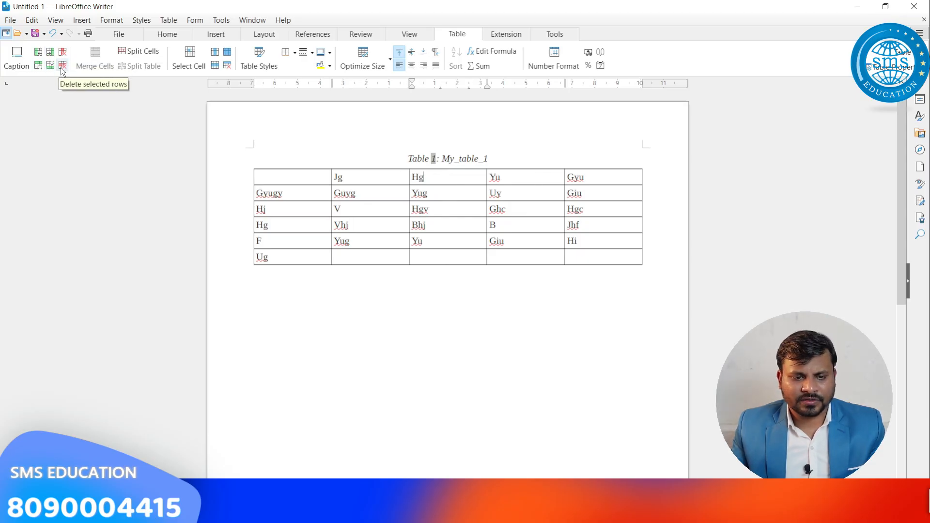
left_click(374, 207, "shift")
left_click(101, 54)
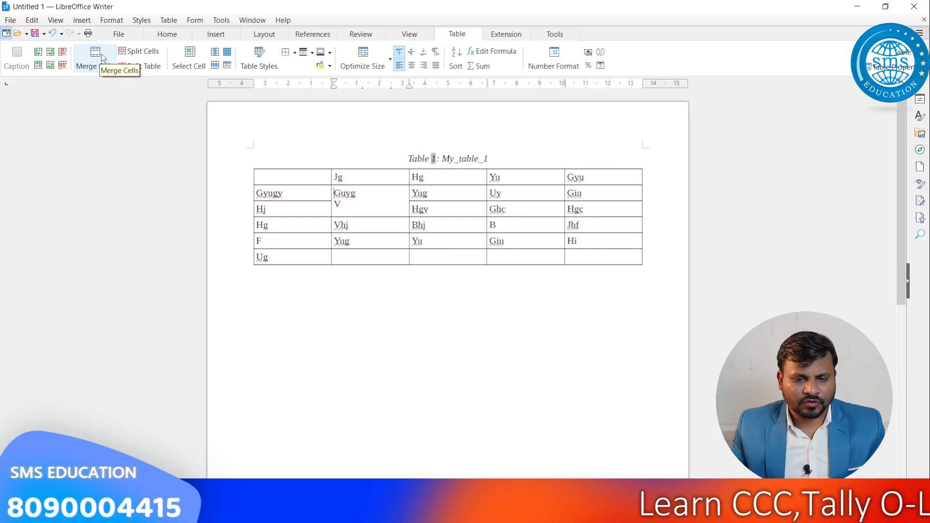
key("ctrl+z")
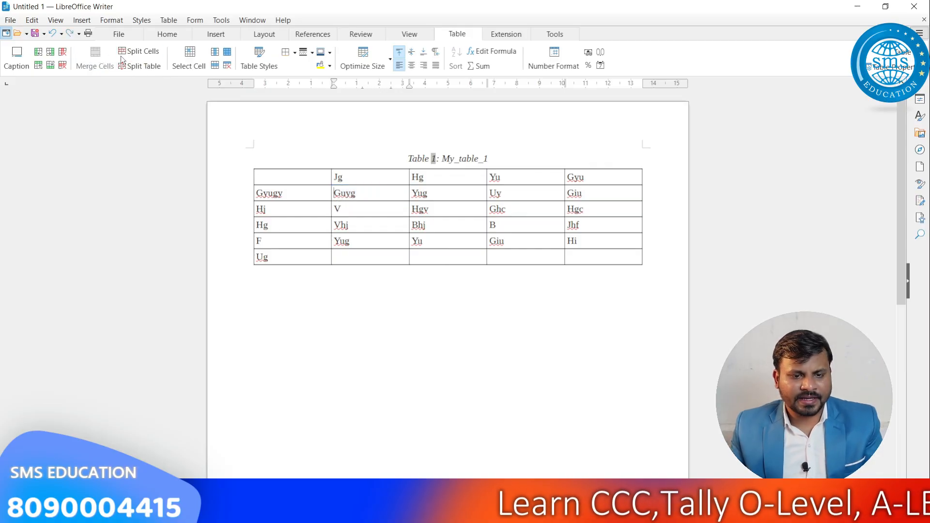
Step: Clear the text Vhj from the second-column cell in the fourth row
double_click(342, 224)
key("BackSpace")
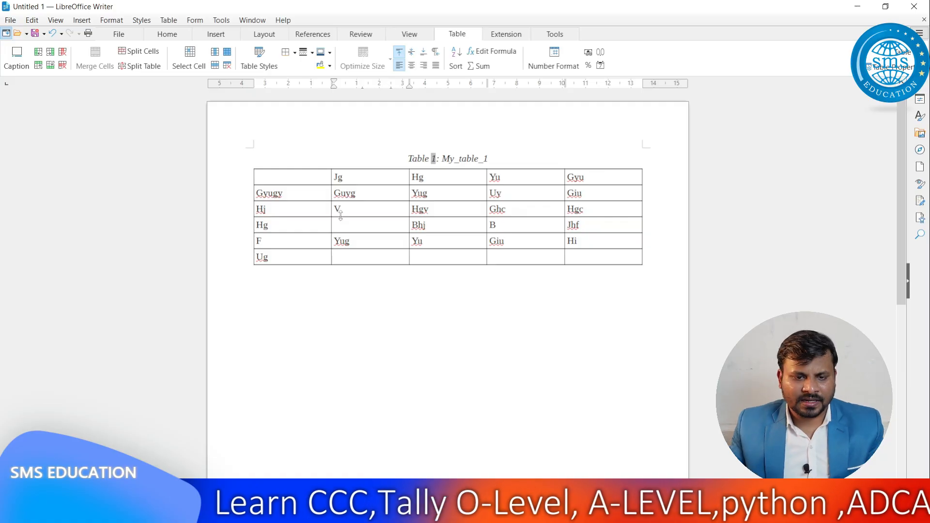
Step: Split the empty second-column cell in the fourth row horizontally into 4 cells, and undo the split
left_click(152, 53)
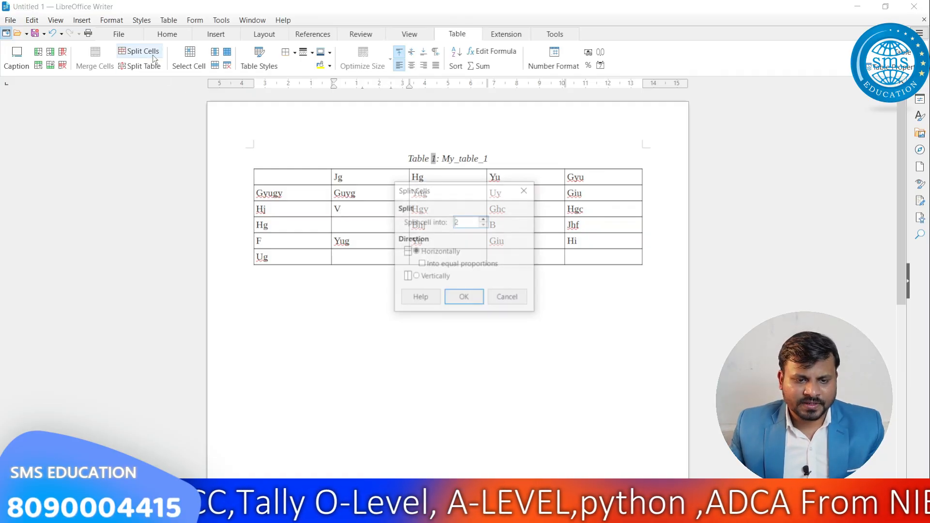
left_click(426, 277)
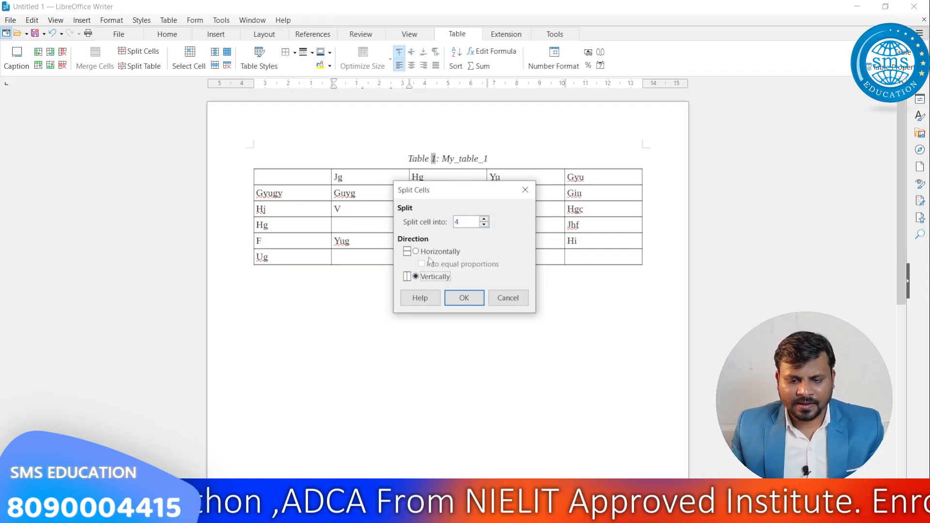
left_click(430, 258)
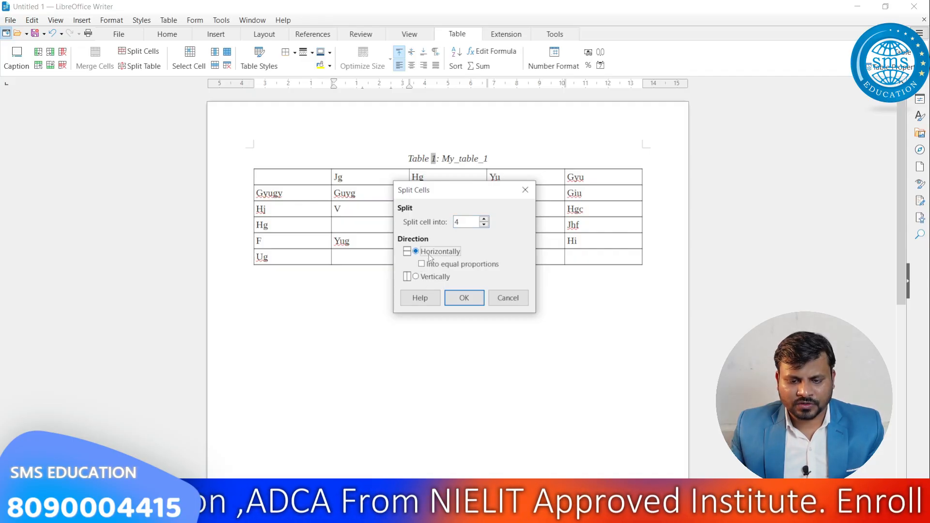
left_click(467, 298)
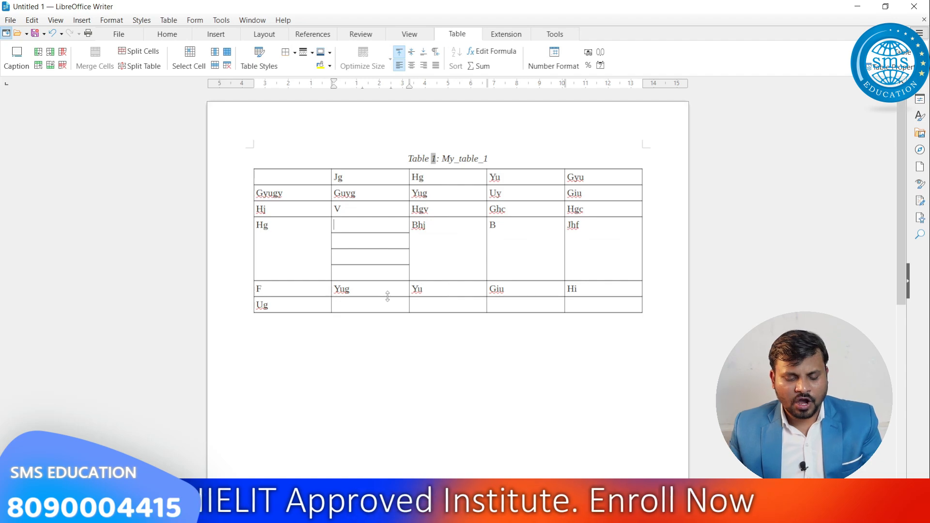
key("ctrl+z")
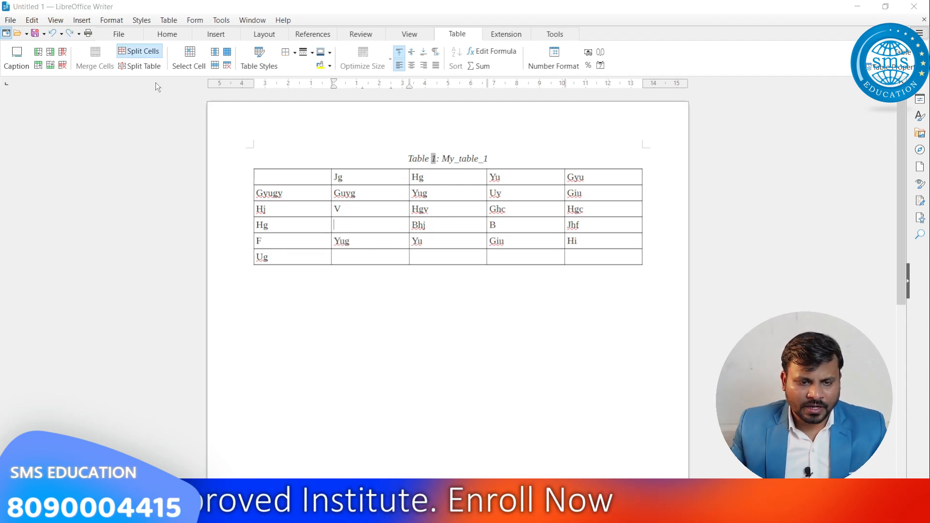
Step: Split the same empty cell vertically, and undo the split
left_click(139, 51)
left_click(455, 294)
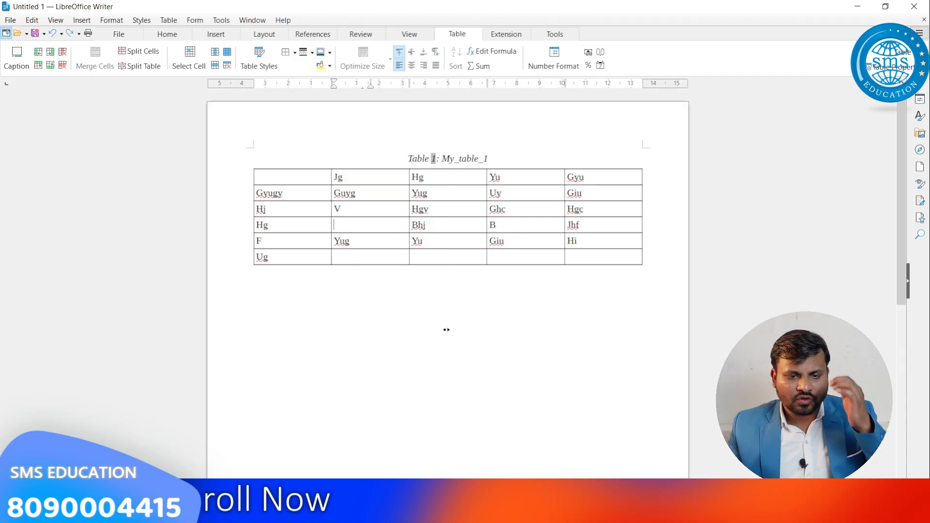
key("ctrl+z")
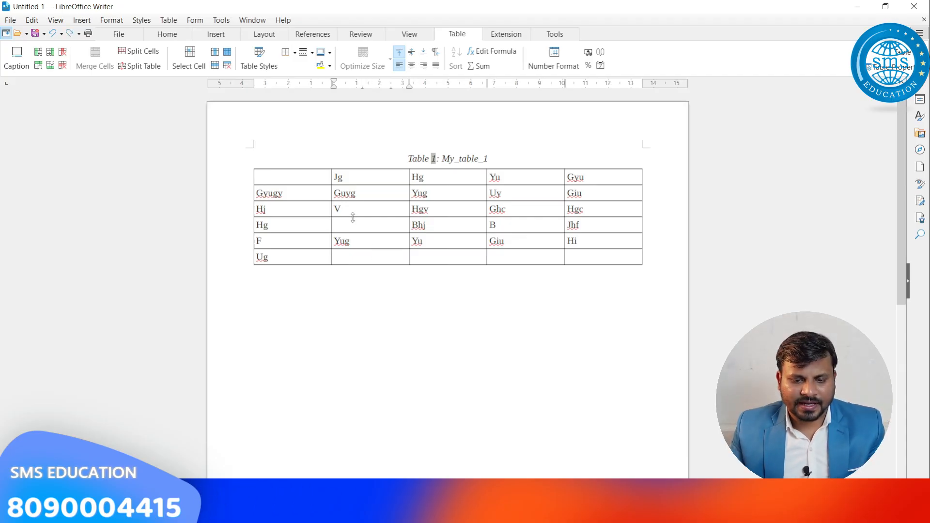
Step: Check the Split Table heading modes without splitting, and clear all text from the table's first row
left_click(137, 69)
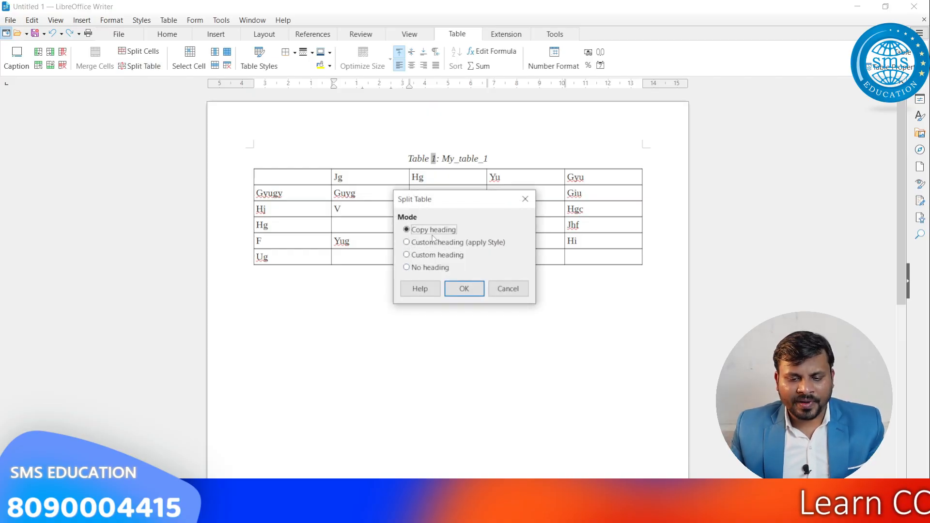
left_click(508, 289)
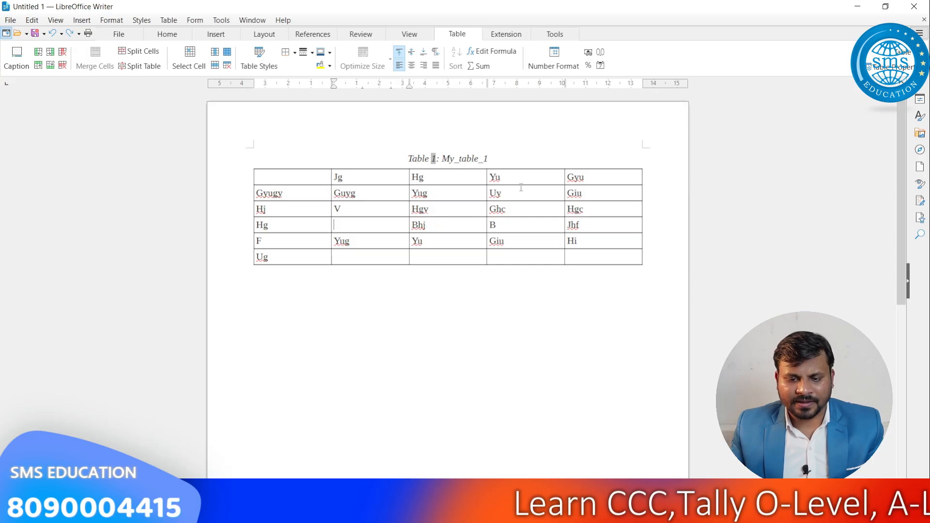
left_click_drag(588, 173, 314, 184)
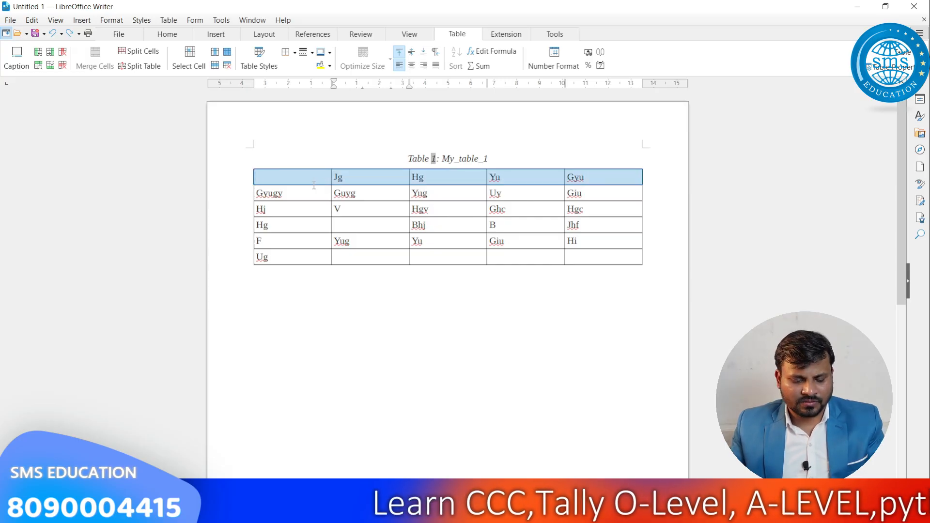
key("Delete")
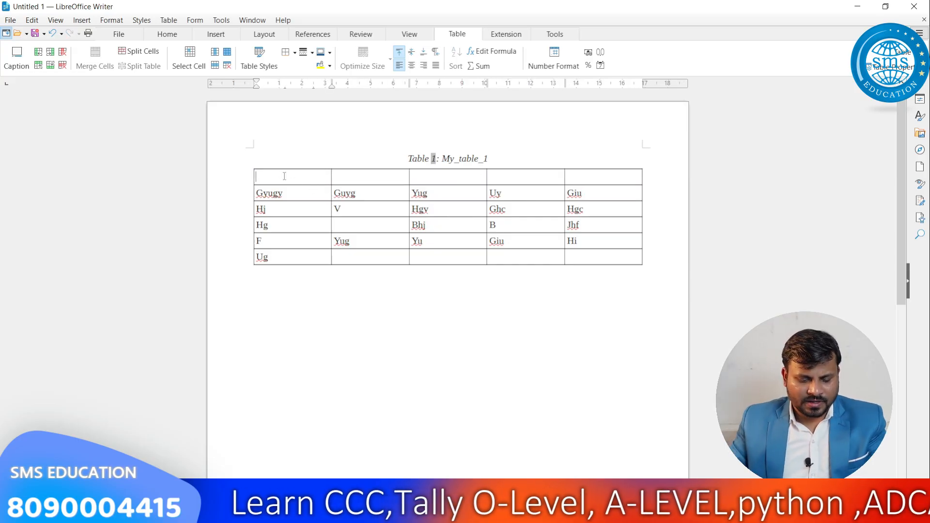
Step: Fill the first row with the headings Jan, Fab, March, April and May
type("JAn")
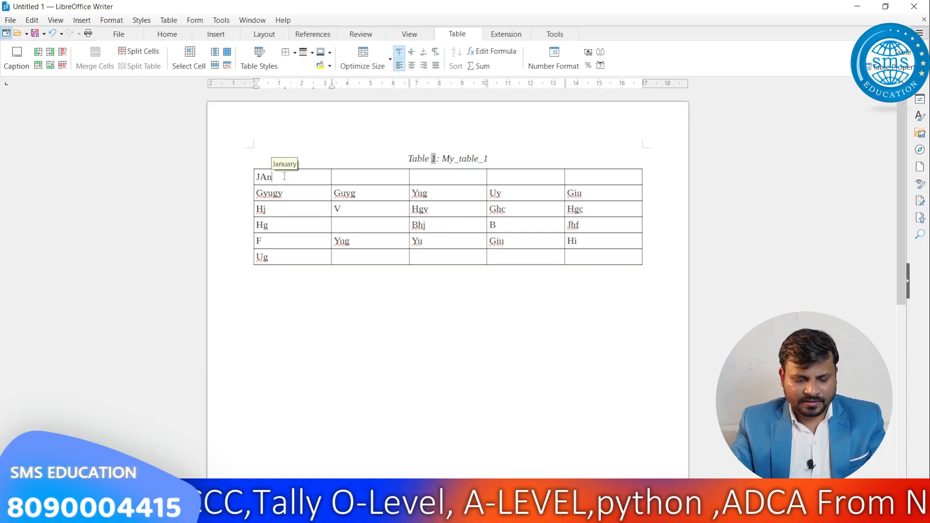
key("BackSpace")
key("BackSpace")
type("an")
key("Tab")
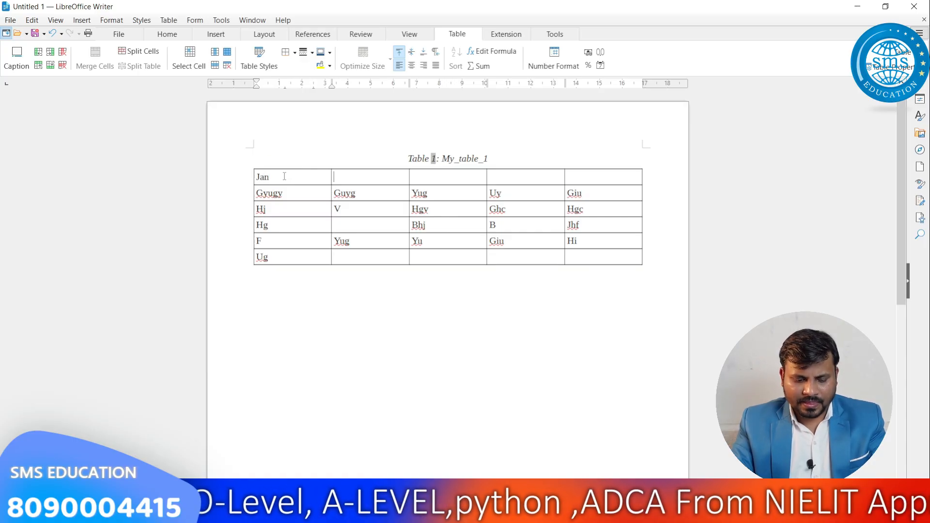
type("FaMarch")
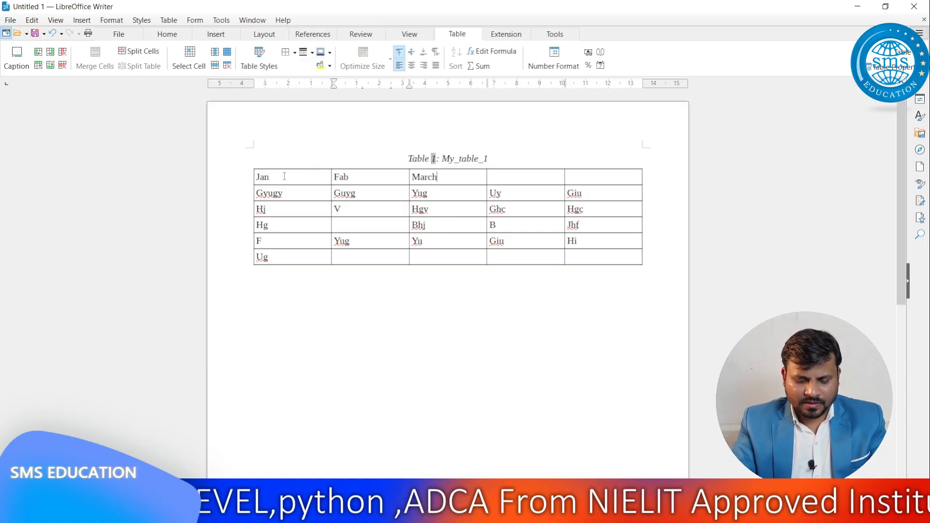
key("Tab")
type("Apr")
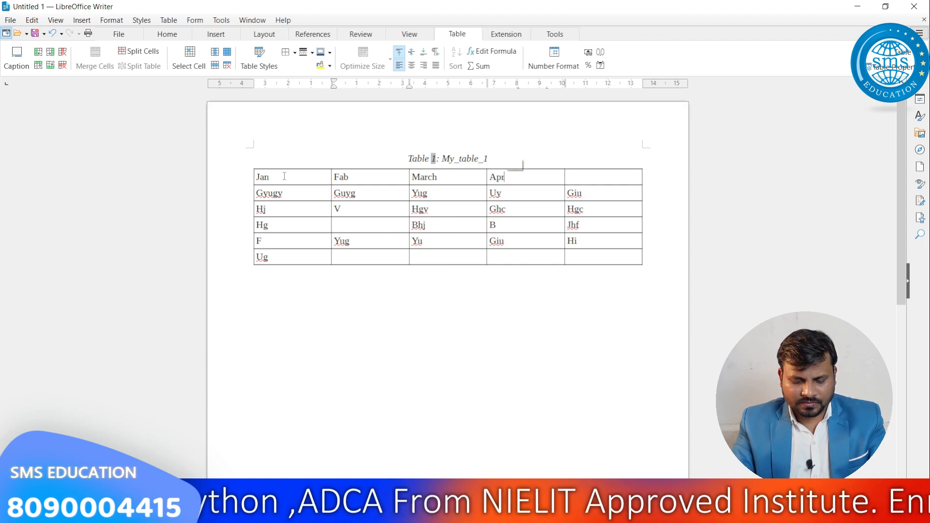
type("ilMA")
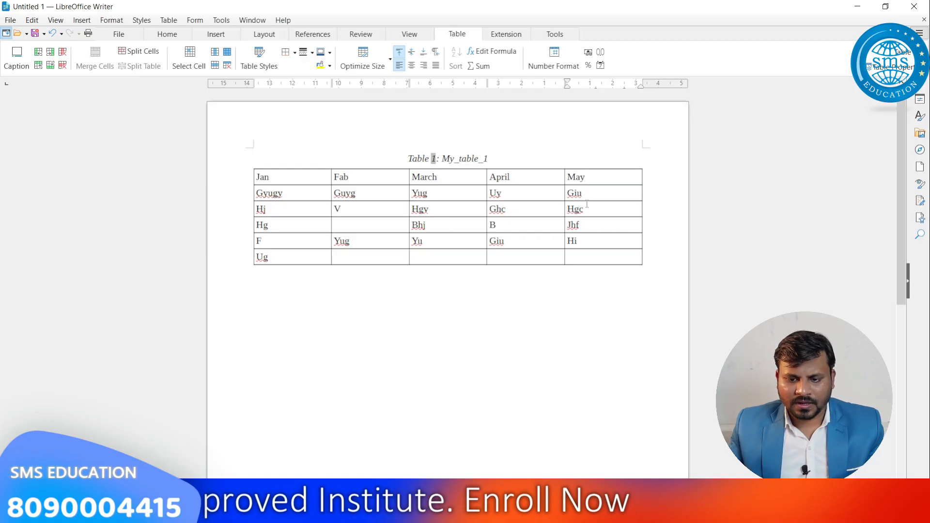
Step: Make the heading row bold and centred, and enlarge its font by two steps
left_click_drag(588, 177, 290, 169)
key("ctrl+b")
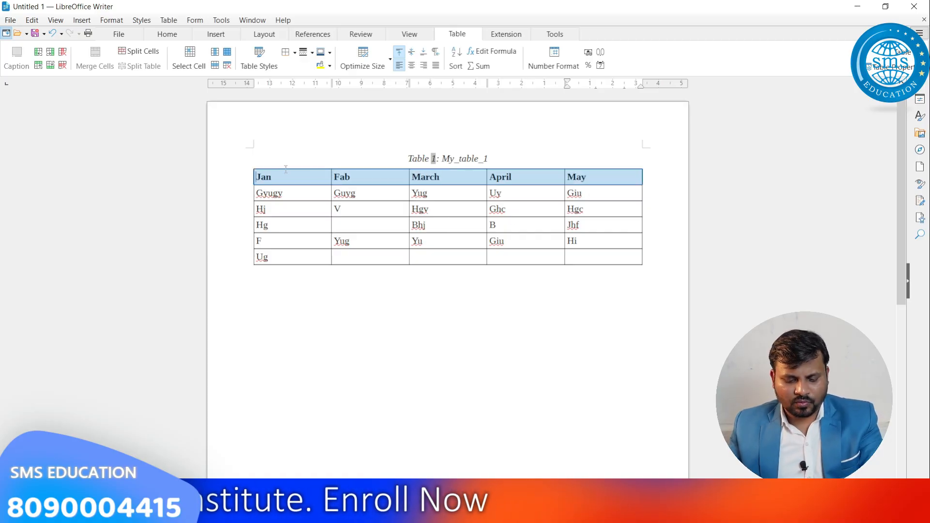
key("ctrl+e")
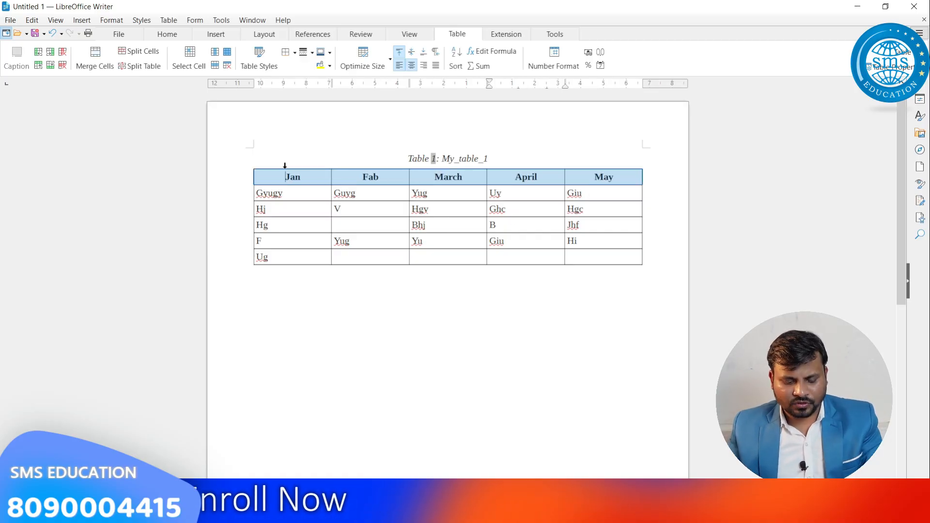
key("ctrl+bracketright")
key("ctrl+bracketright")
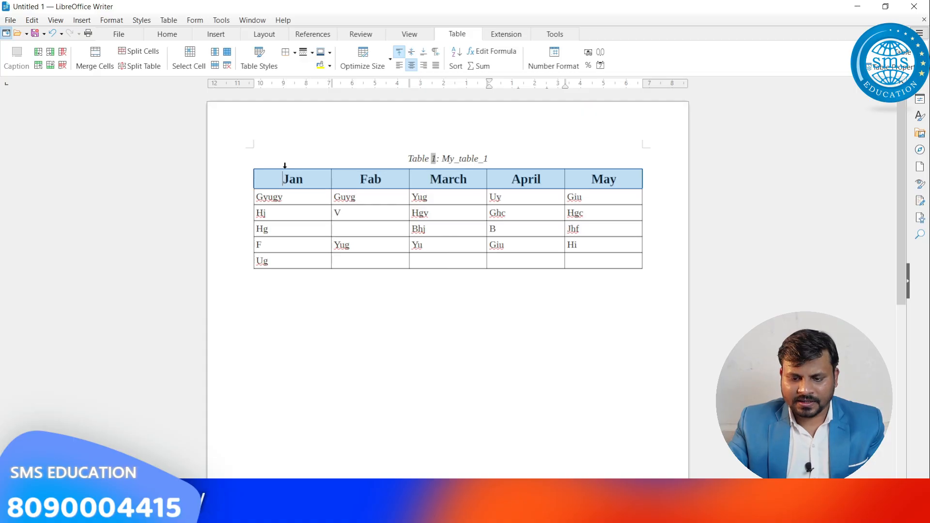
left_click(346, 213)
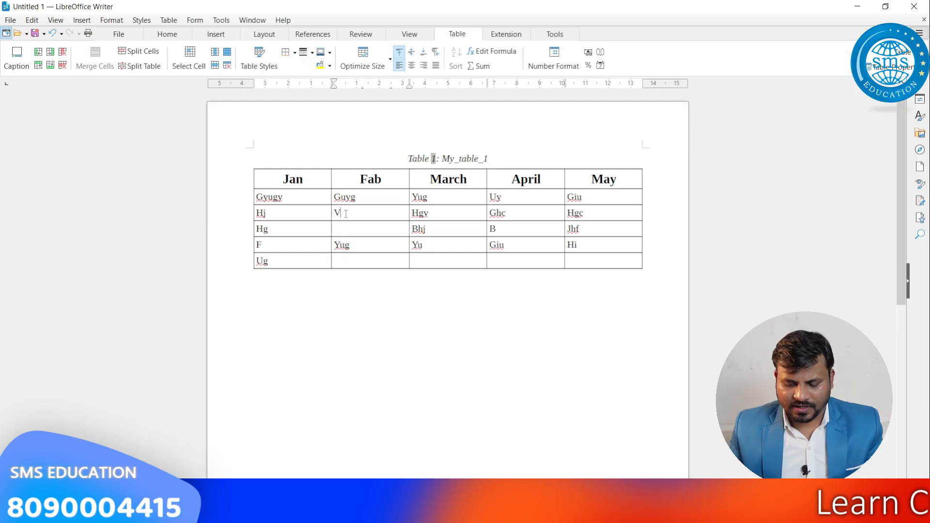
Step: Try the heading row's font at a larger size, reduce it two steps, and raise it one step
left_click_drag(621, 176, 267, 173)
key("ctrl+bracketright")
key("ctrl+bracketright")
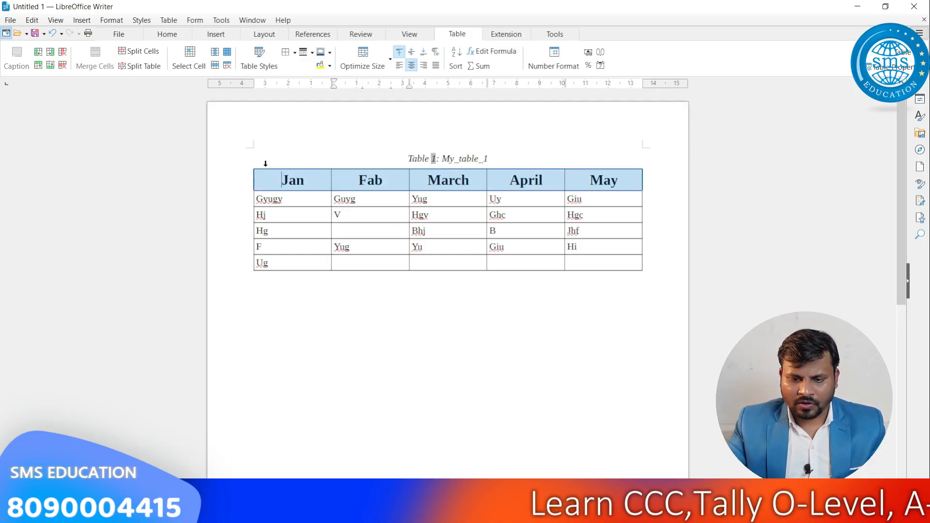
key("ctrl+bracketleft")
key("ctrl+bracketleft")
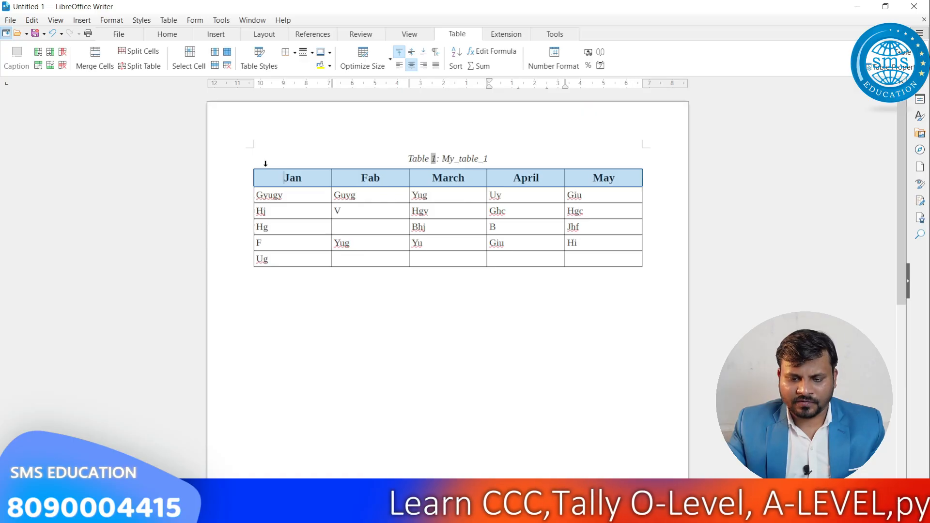
key("ctrl+bracketright")
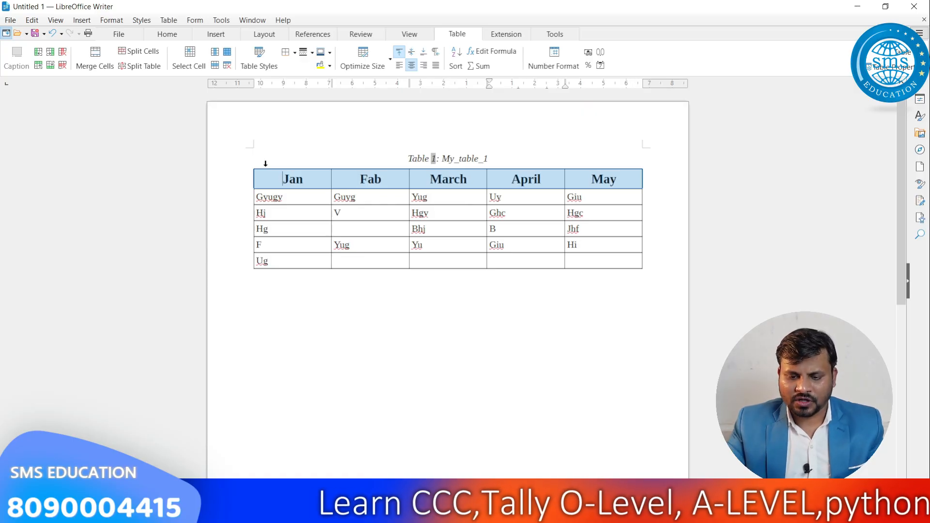
Step: Split the table at the fourth row using the Copy heading mode, and undo the split
left_click(432, 225)
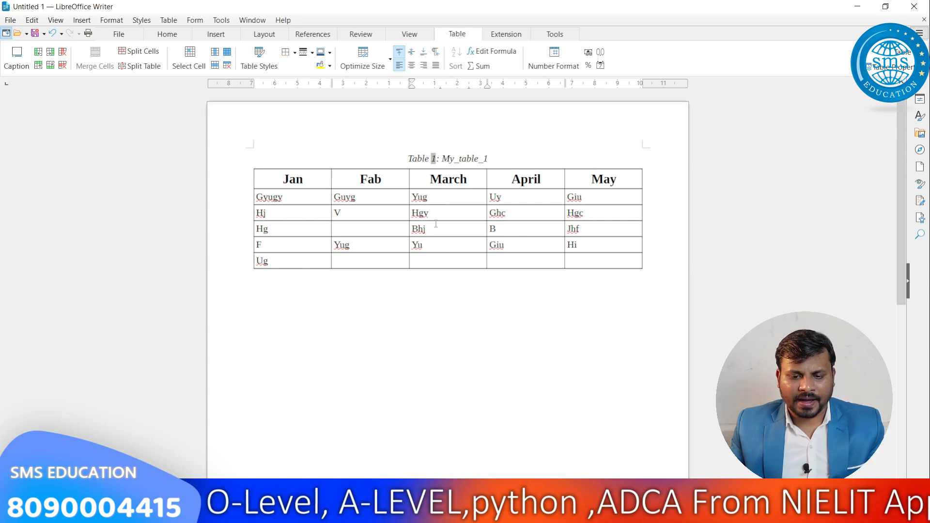
scroll(436, 223, "down", 1)
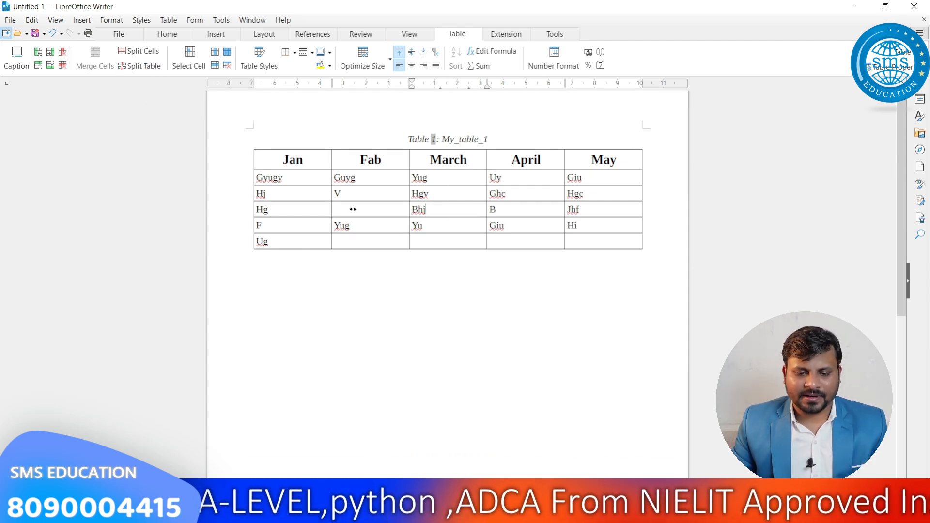
left_click(159, 70)
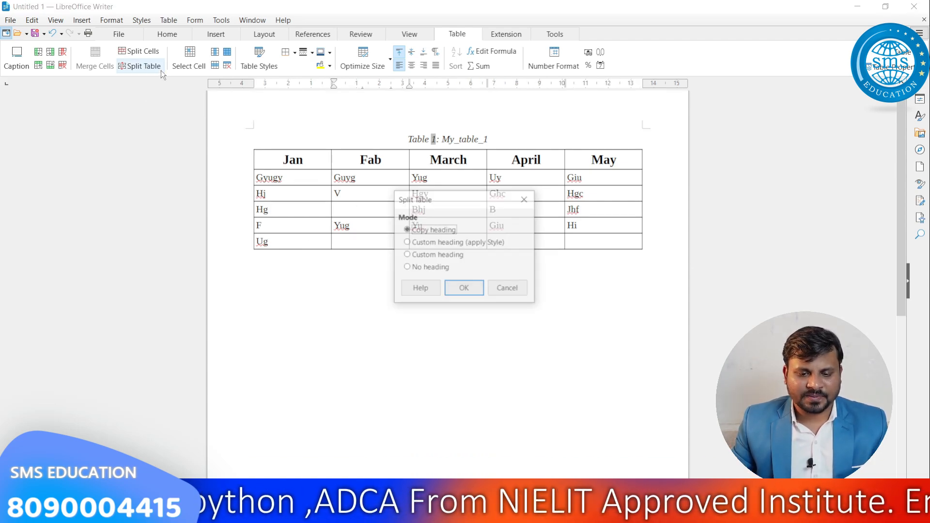
left_click(466, 290)
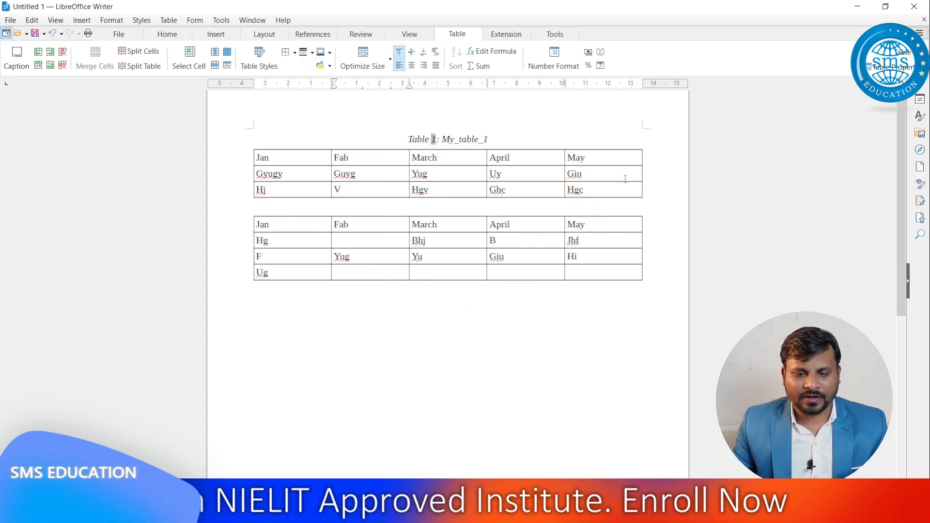
key("ctrl+z")
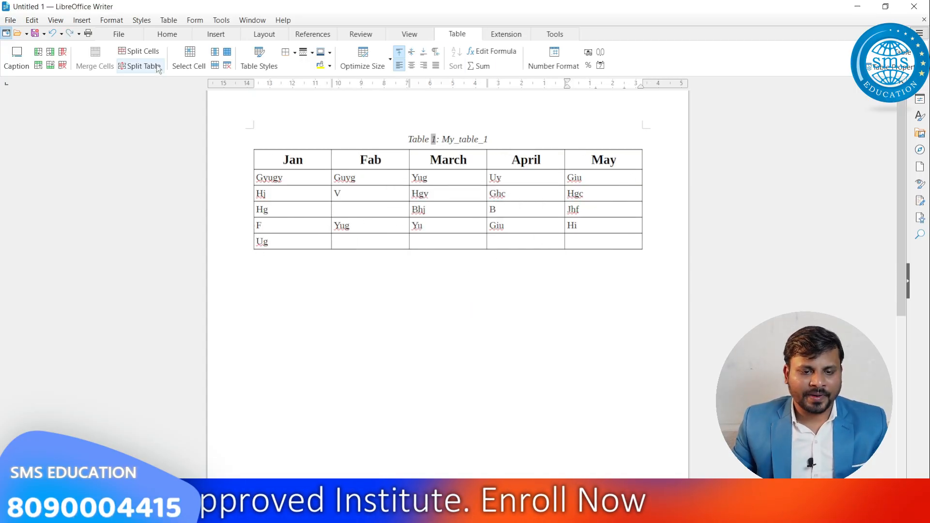